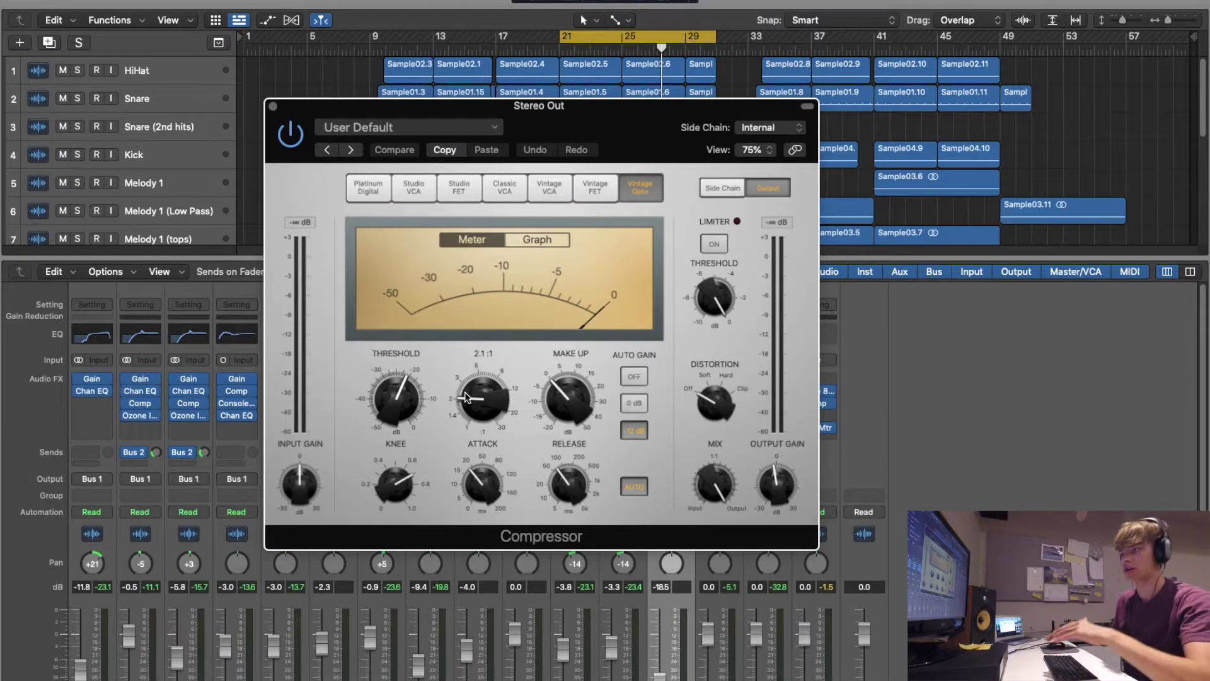
Lower the Stereo Out Compressor ratio to about 1.6:1 and close its window
drag(466, 397, 526, 371)
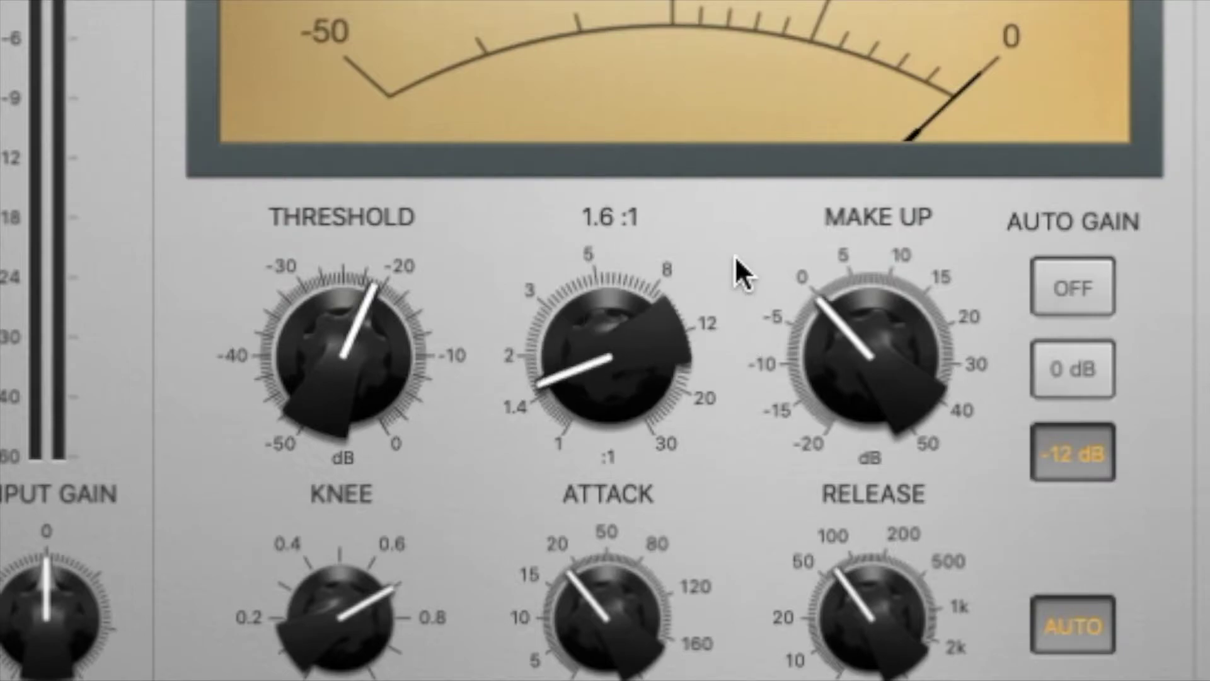
drag(735, 255, 479, 246)
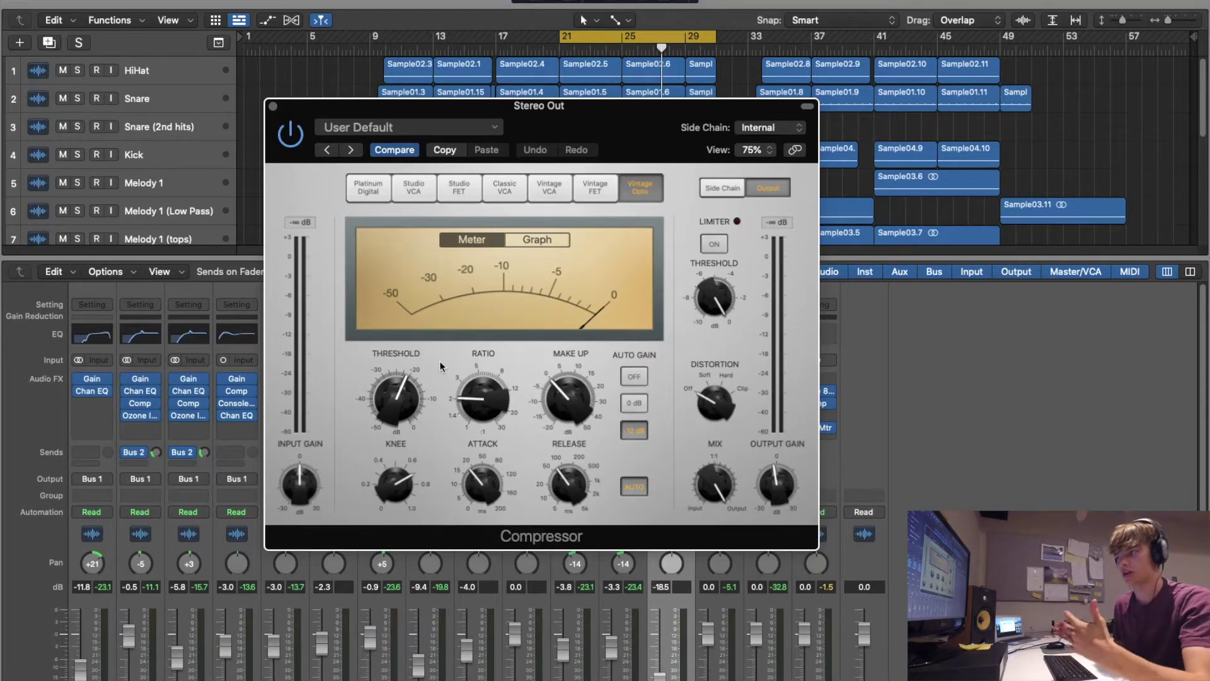
key(super+w)
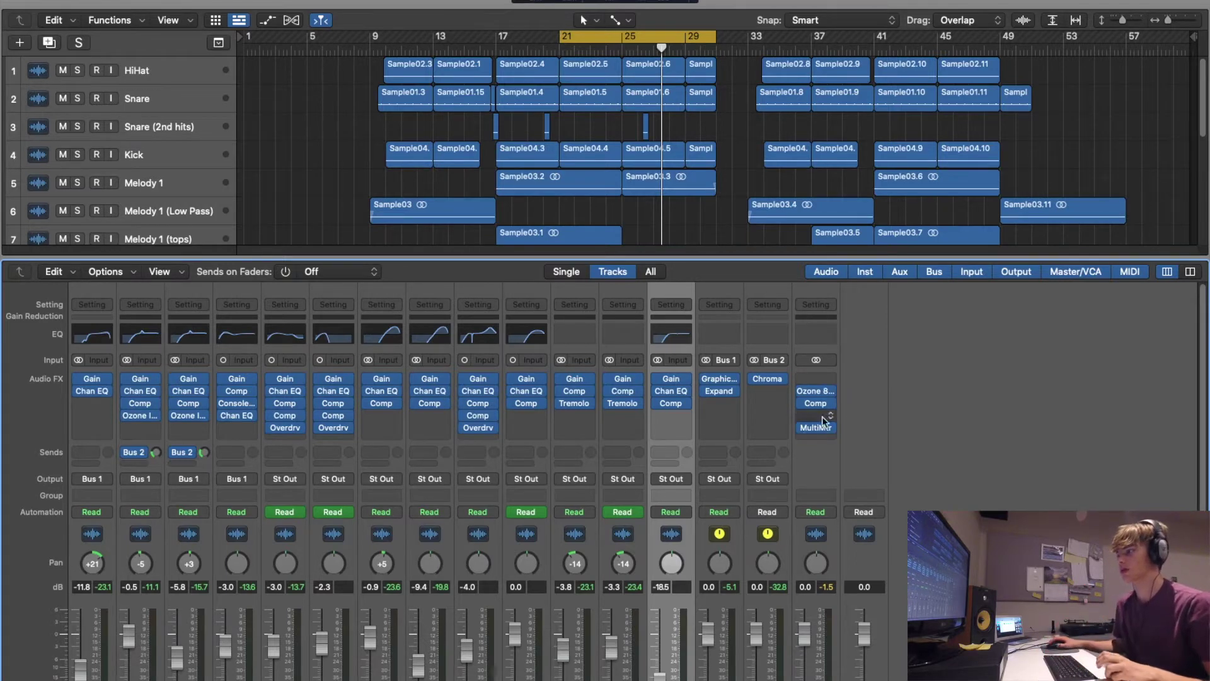
Open the Stereo Out MultiMeter plug-in, then close it again
mouse_move(804, 435)
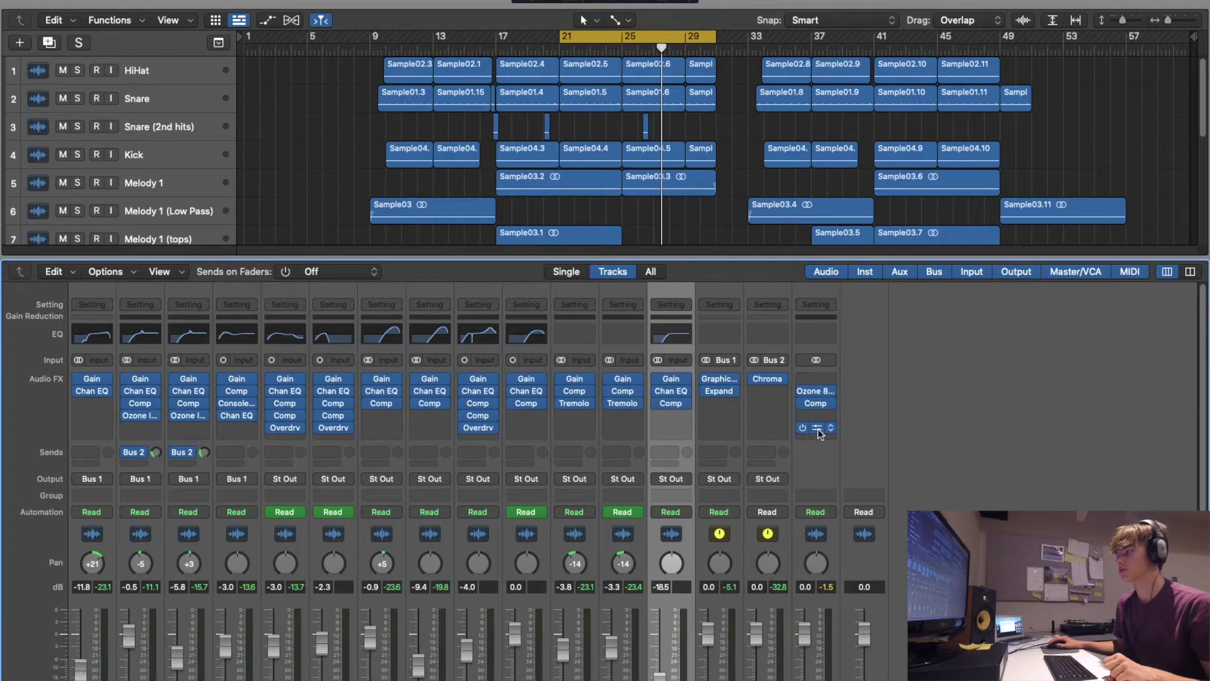
click(815, 430)
click(399, 159)
Insert a stereo Adaptive Limiter (Dynamics > Adaptive Limiter > Stereo) at the top of Stereo Out
click(816, 440)
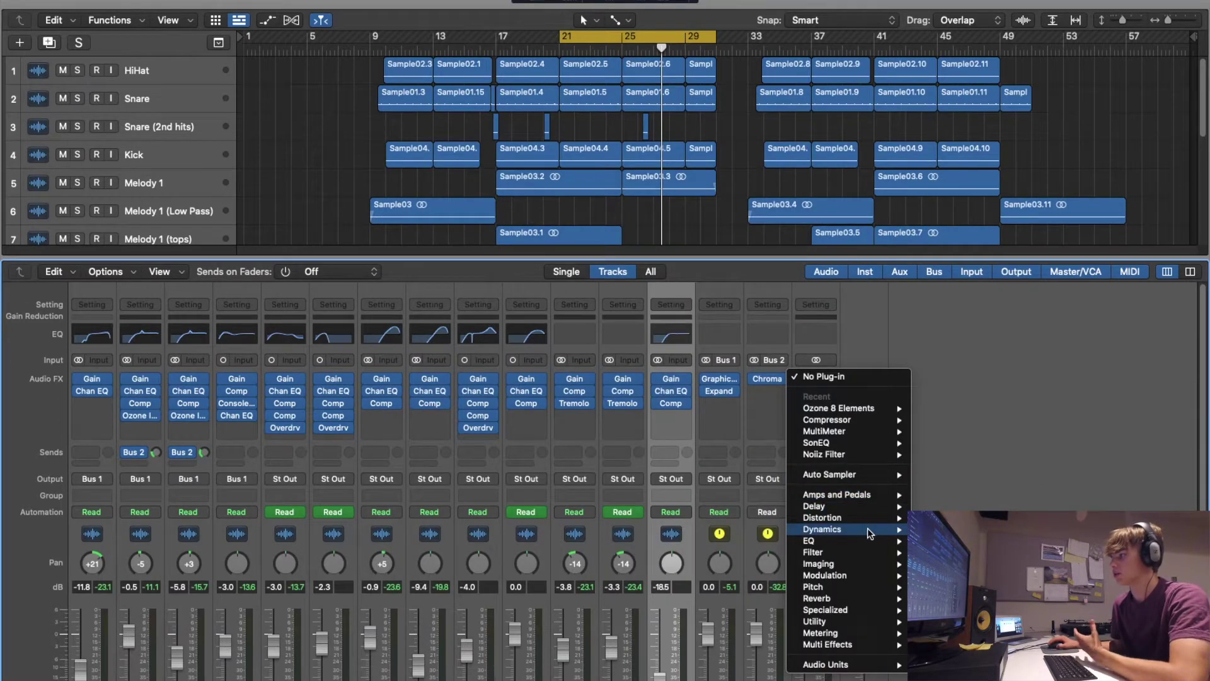
mouse_move(867, 533)
mouse_move(933, 531)
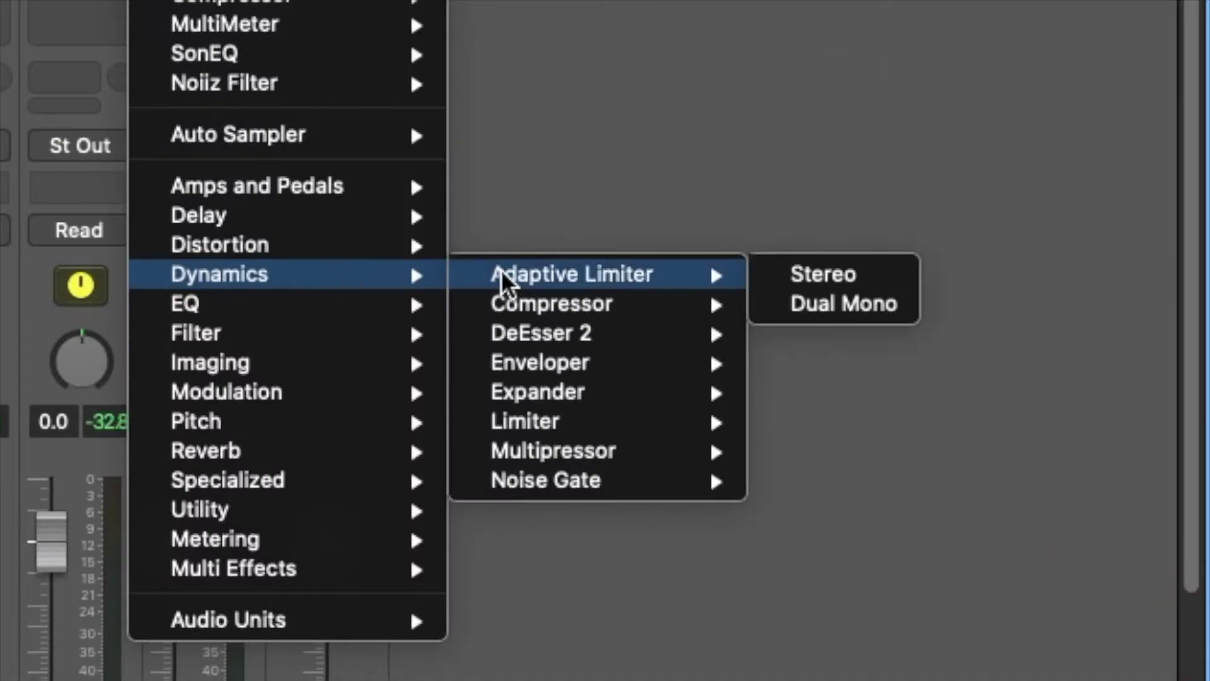
click(816, 273)
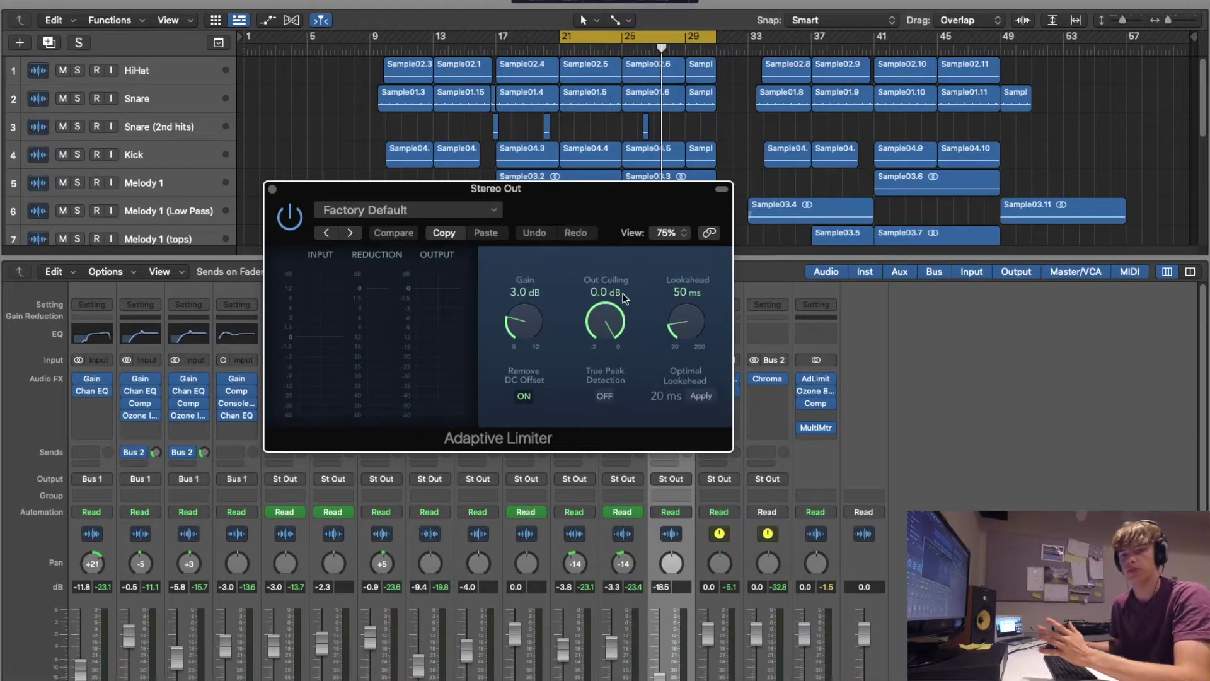
Set the first Adaptive Limiter's Lookahead to 20 ms
drag(588, 217, 495, 156)
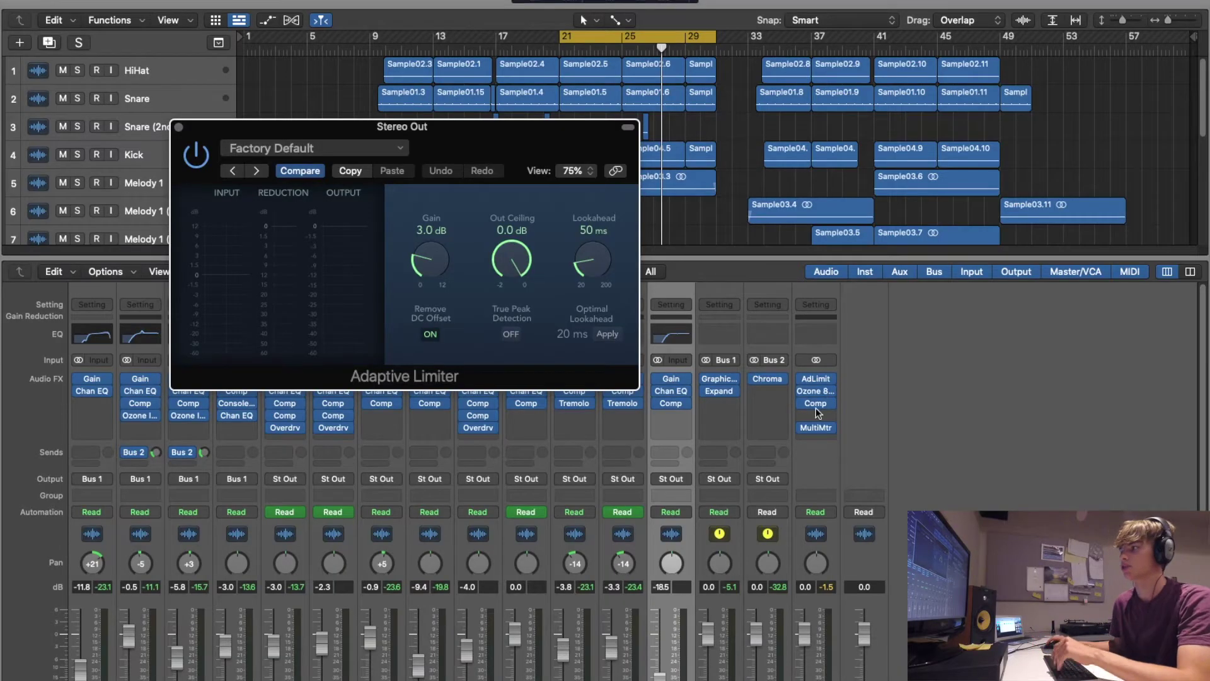
drag(492, 153, 579, 203)
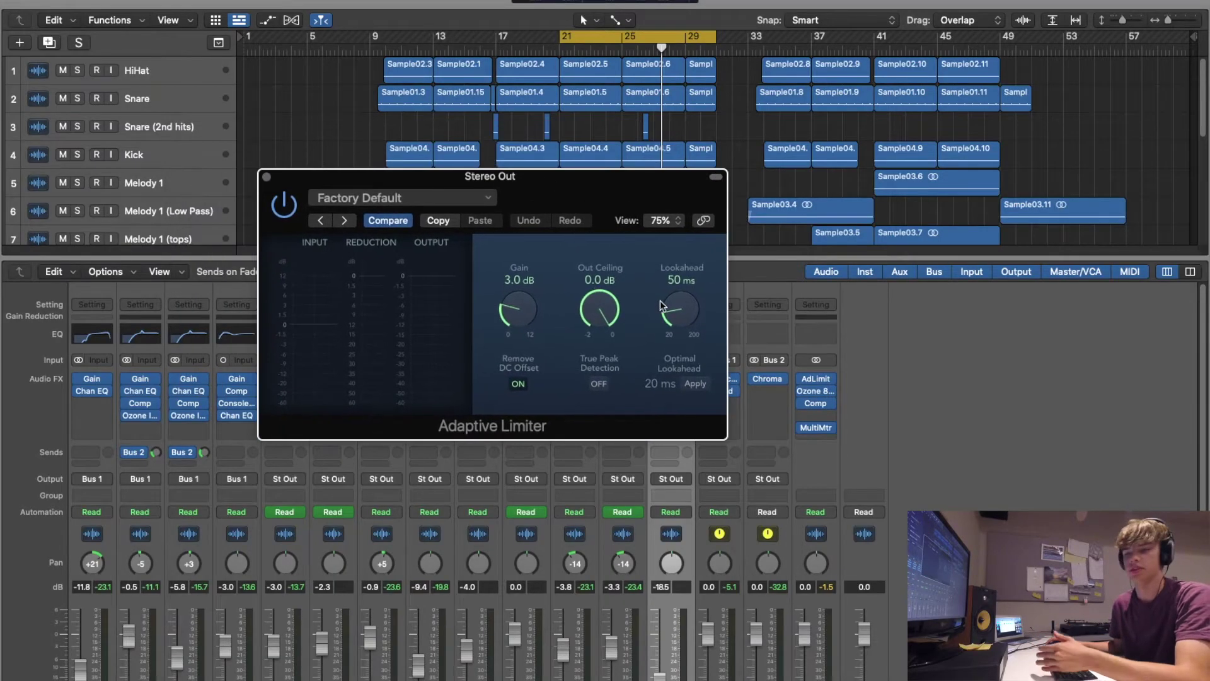
drag(695, 304, 681, 318)
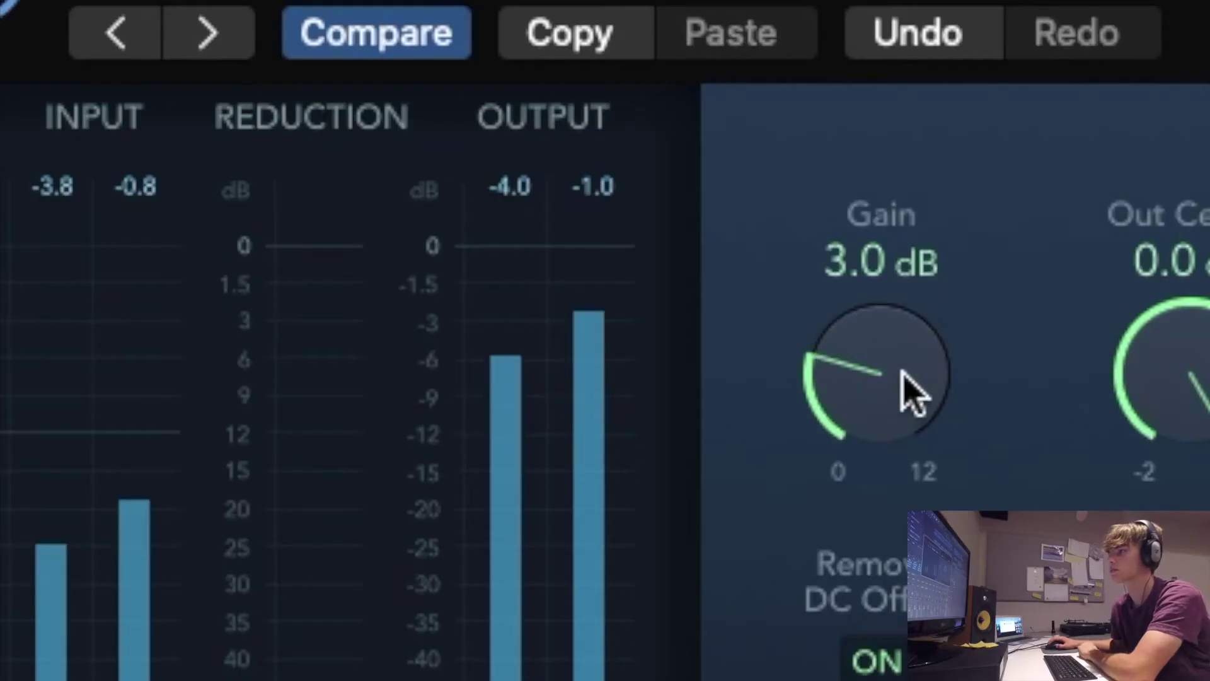
Raise the limiter Gain to 7.7 dB and replay from the cycle start to check
drag(527, 312, 531, 300)
drag(917, 328, 935, 51)
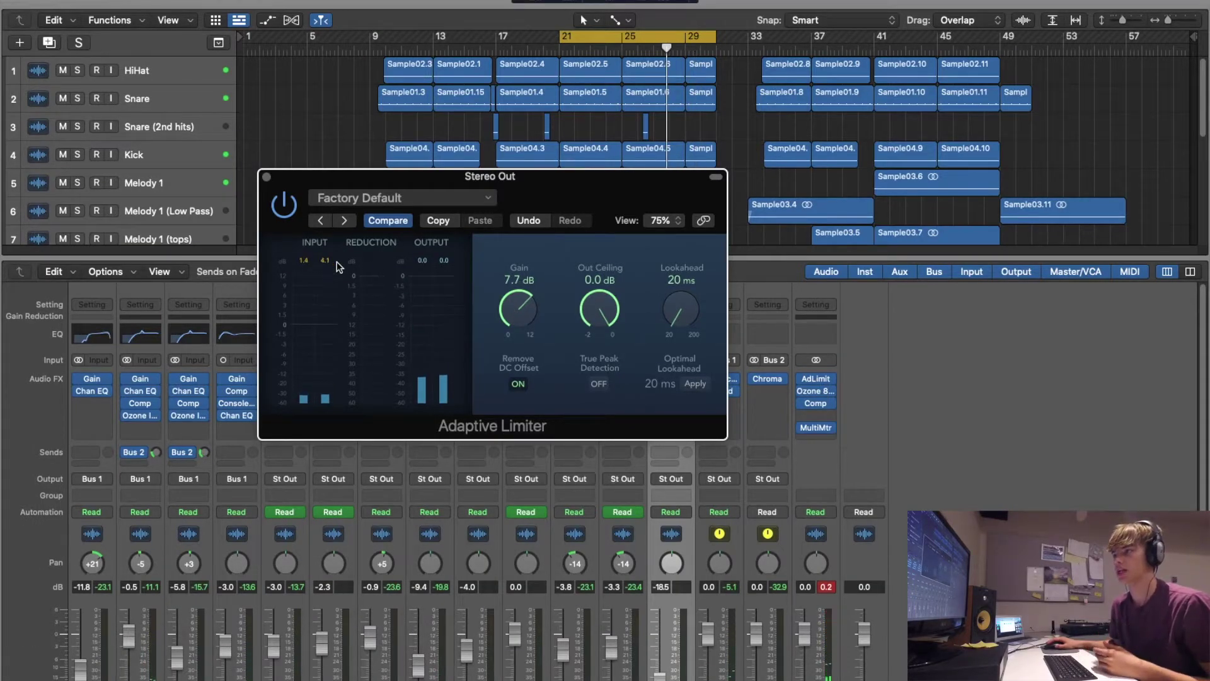
key(space)
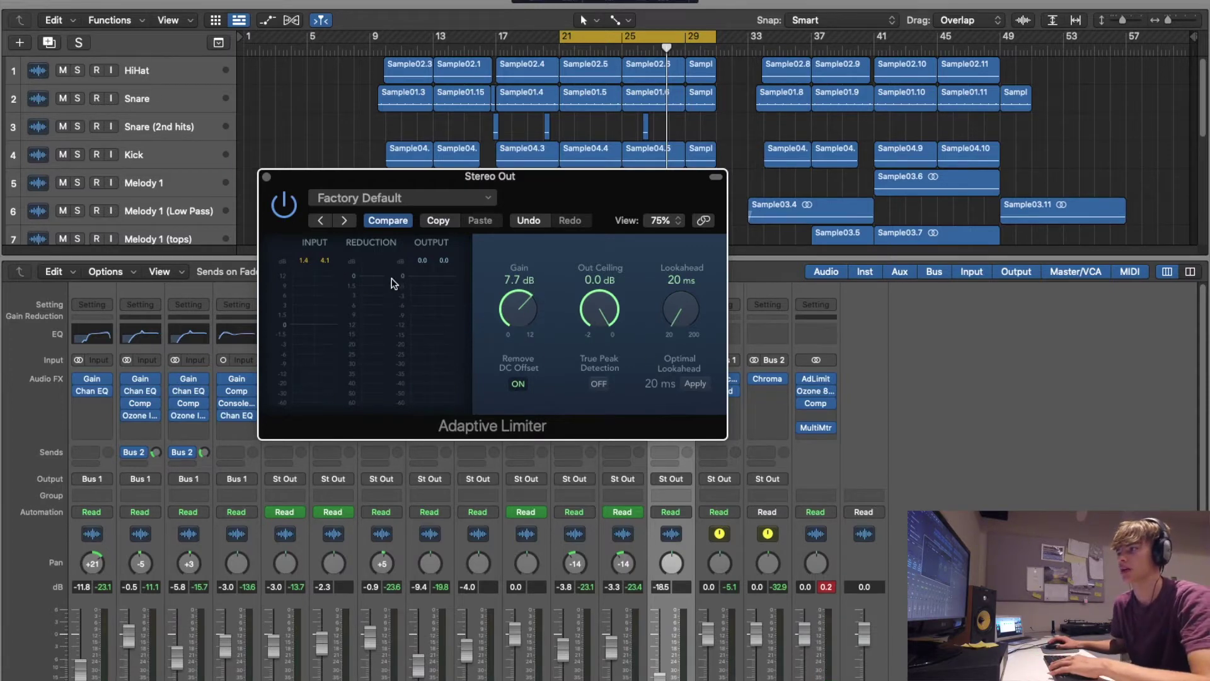
key(space)
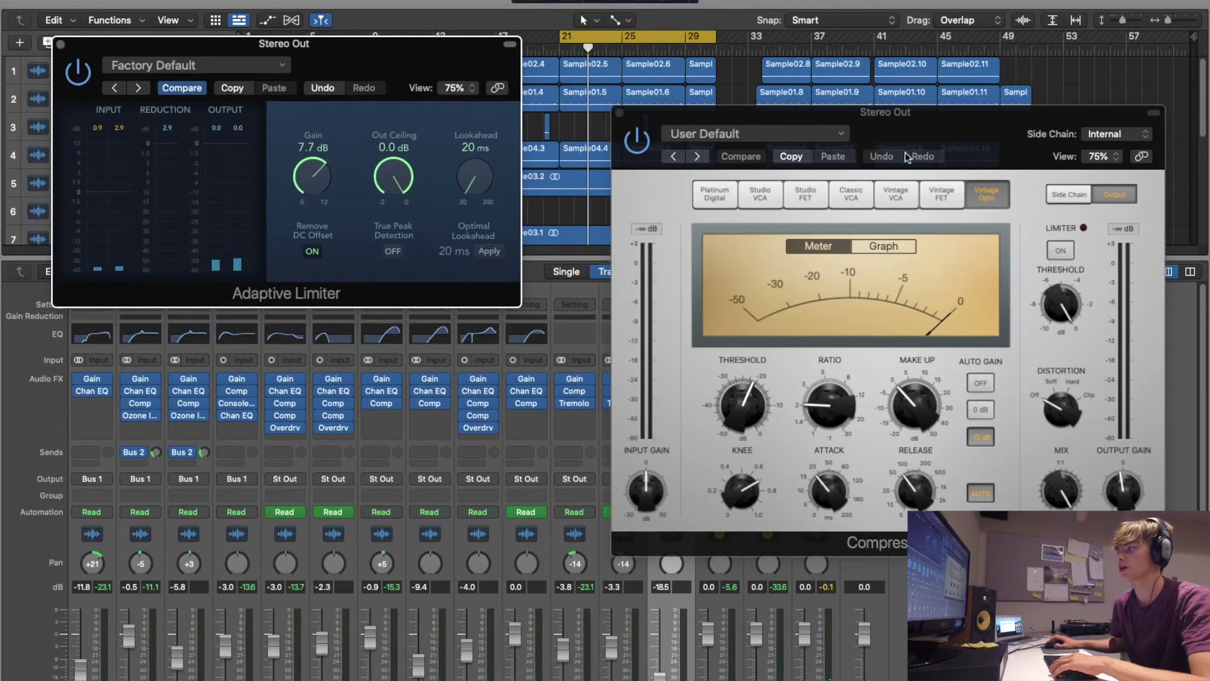
Switch the Compressor to its graph display, audition playback, then close the Compressor and limiter windows
drag(956, 133, 909, 126)
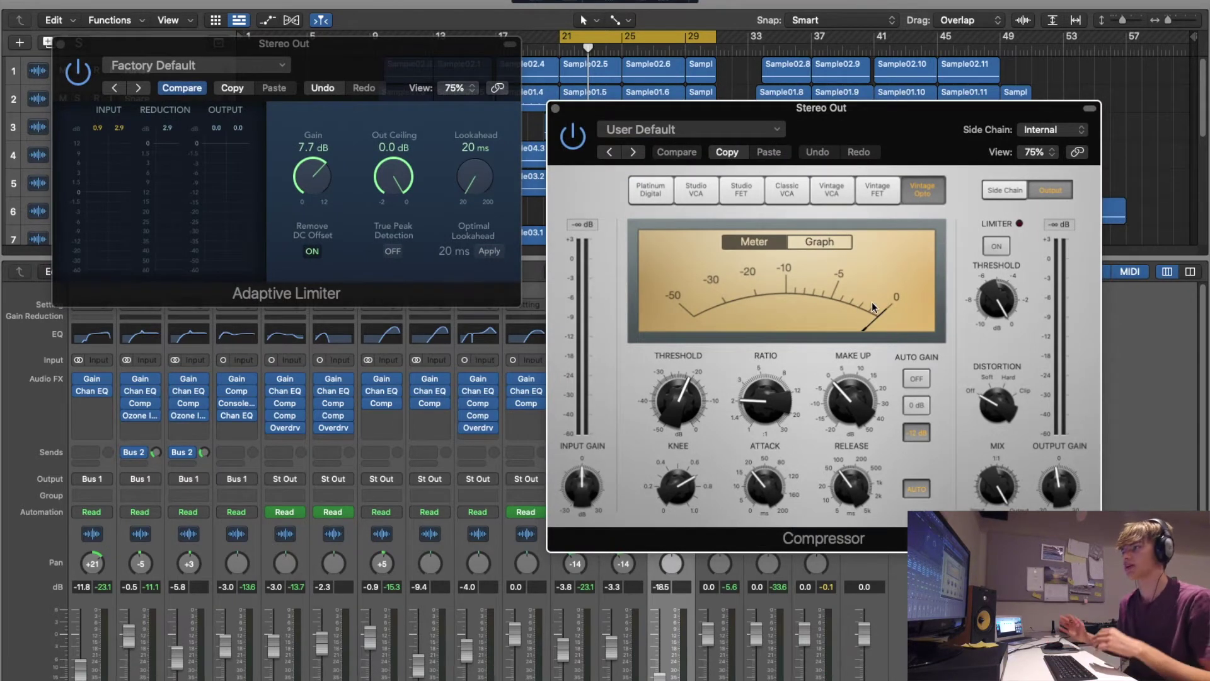
click(800, 242)
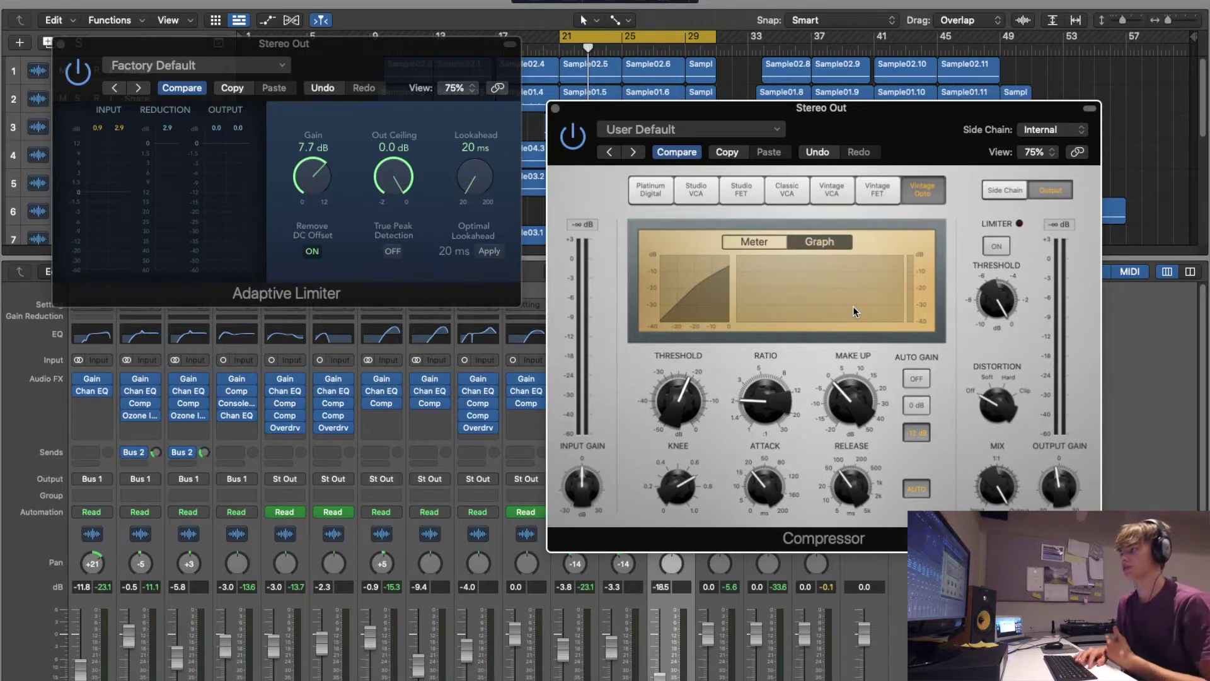
key(space)
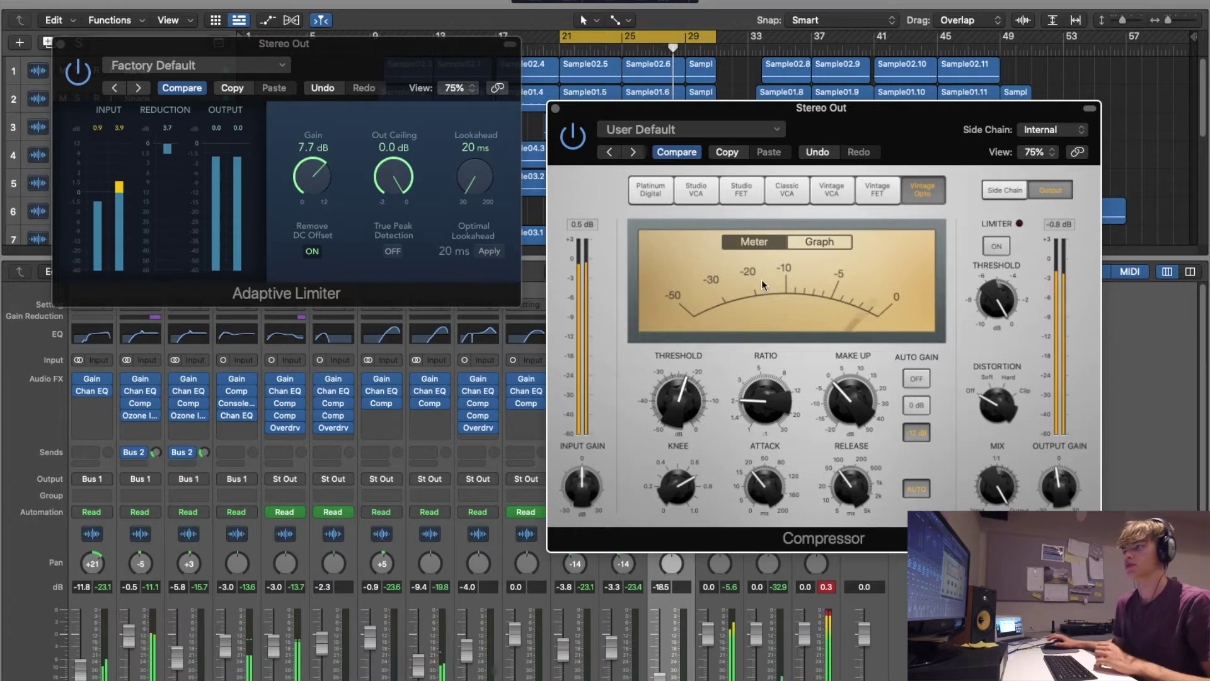
key(space)
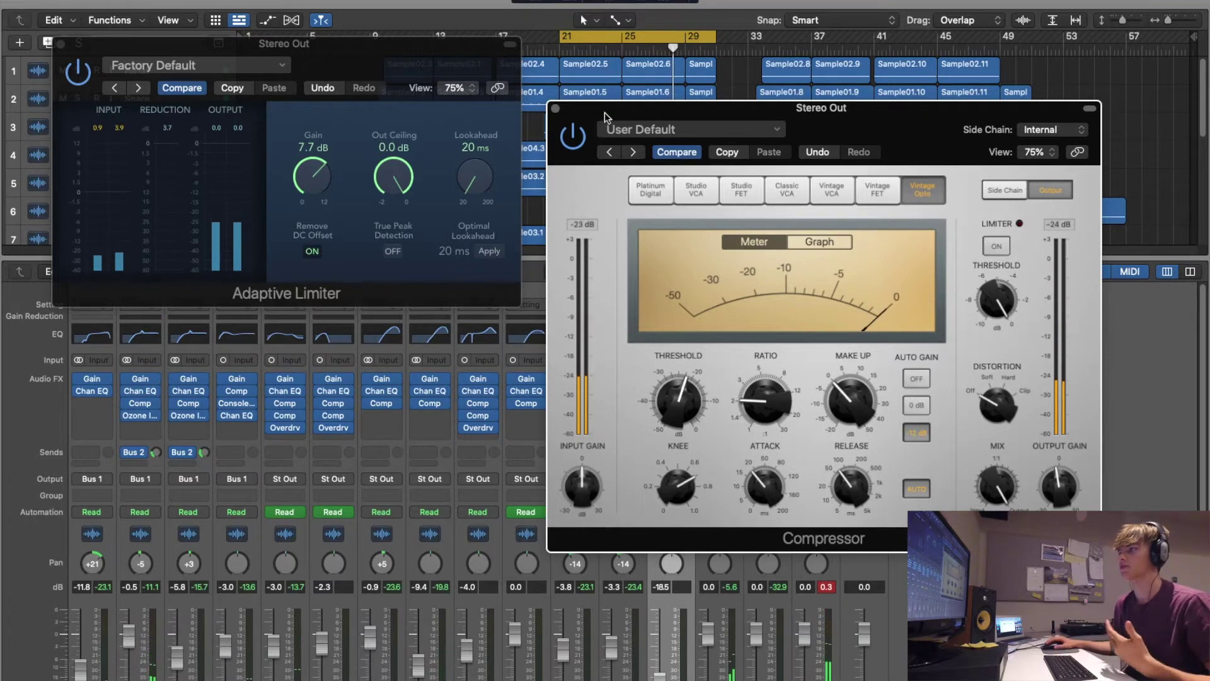
click(555, 108)
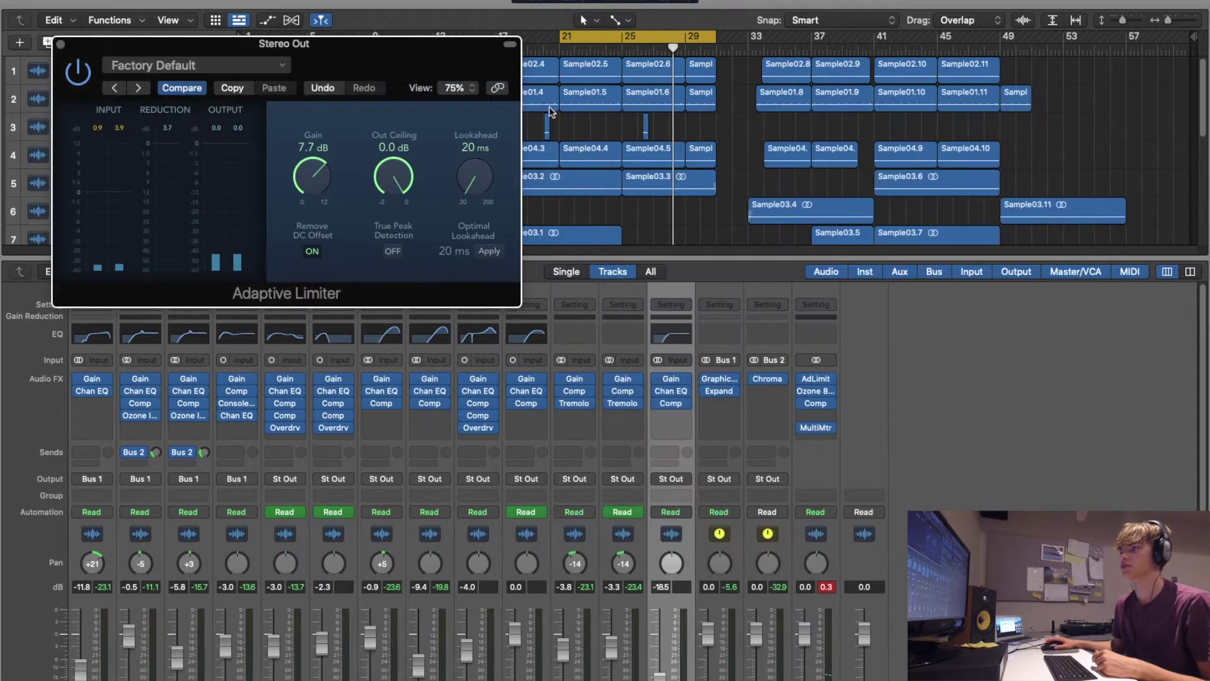
click(59, 43)
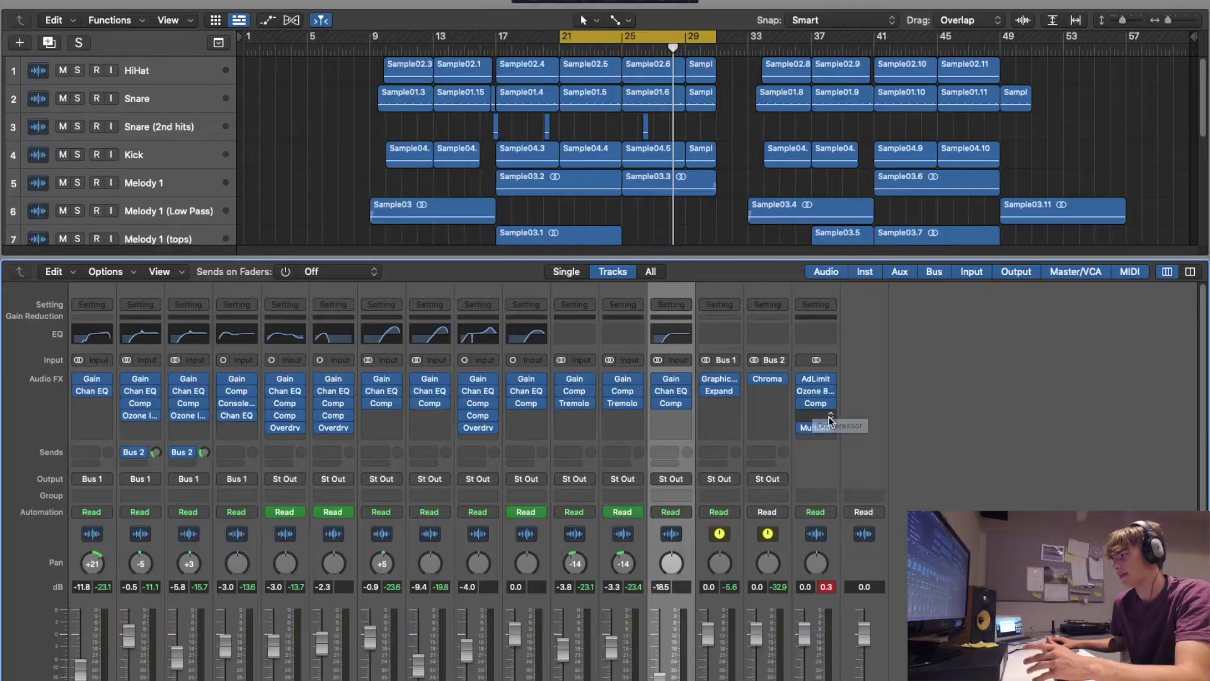
Insert a second stereo Adaptive Limiter in the slot after Comp, before MultiMtr
click(829, 416)
mouse_move(851, 445)
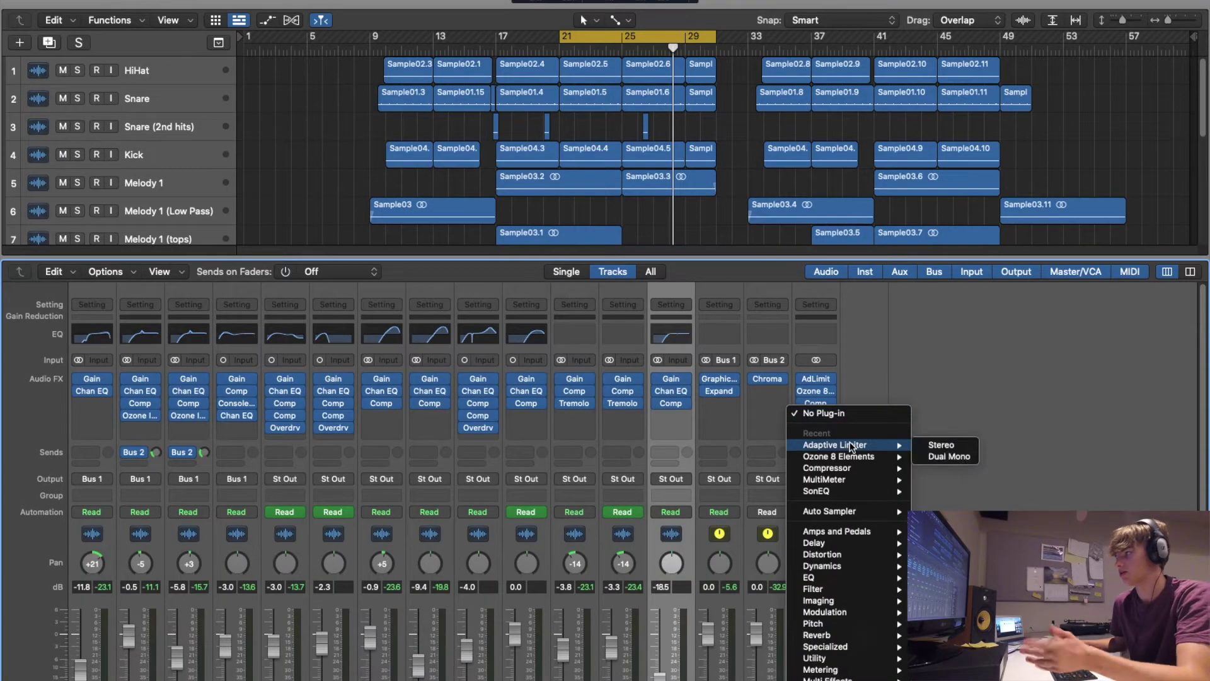
click(942, 445)
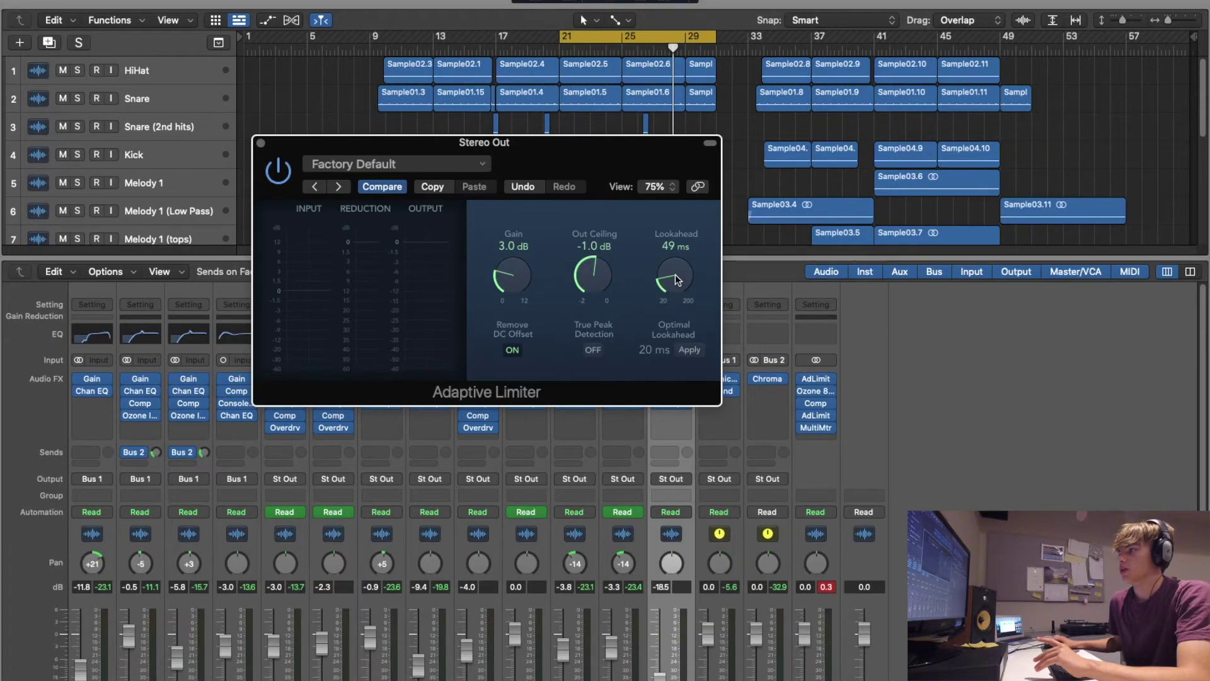
On the second limiter, set Lookahead to 45 ms, enable True Peak Detection, and play back
drag(675, 274, 690, 446)
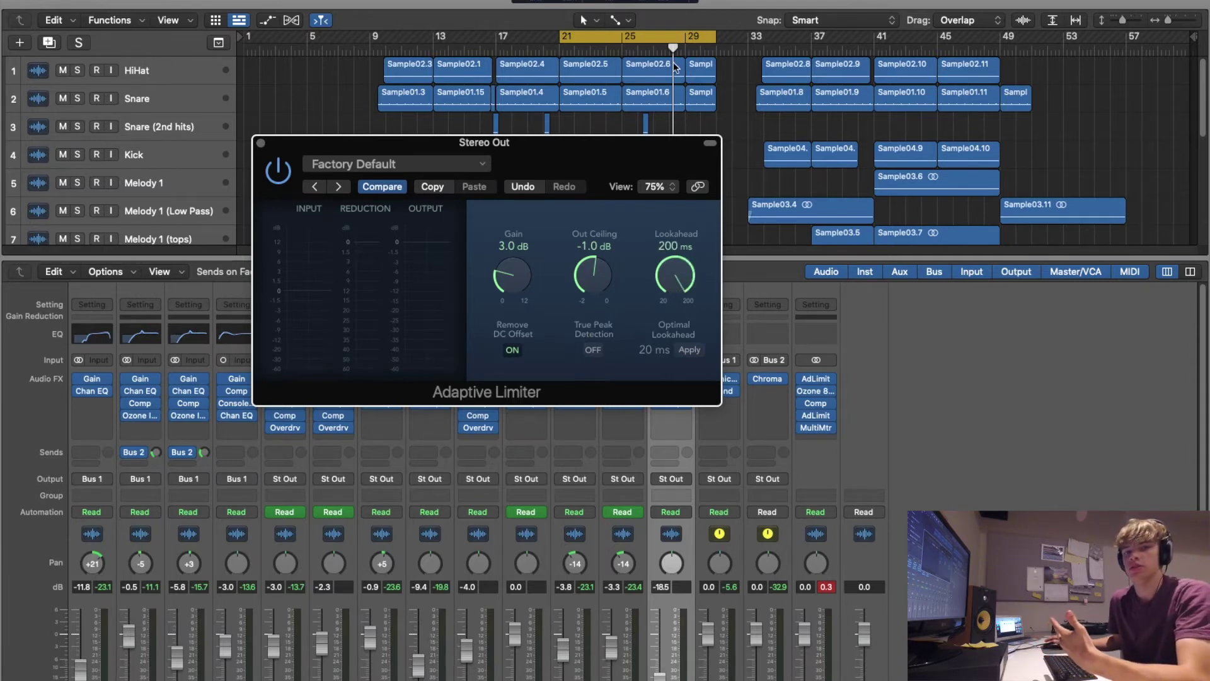
drag(690, 282, 673, 278)
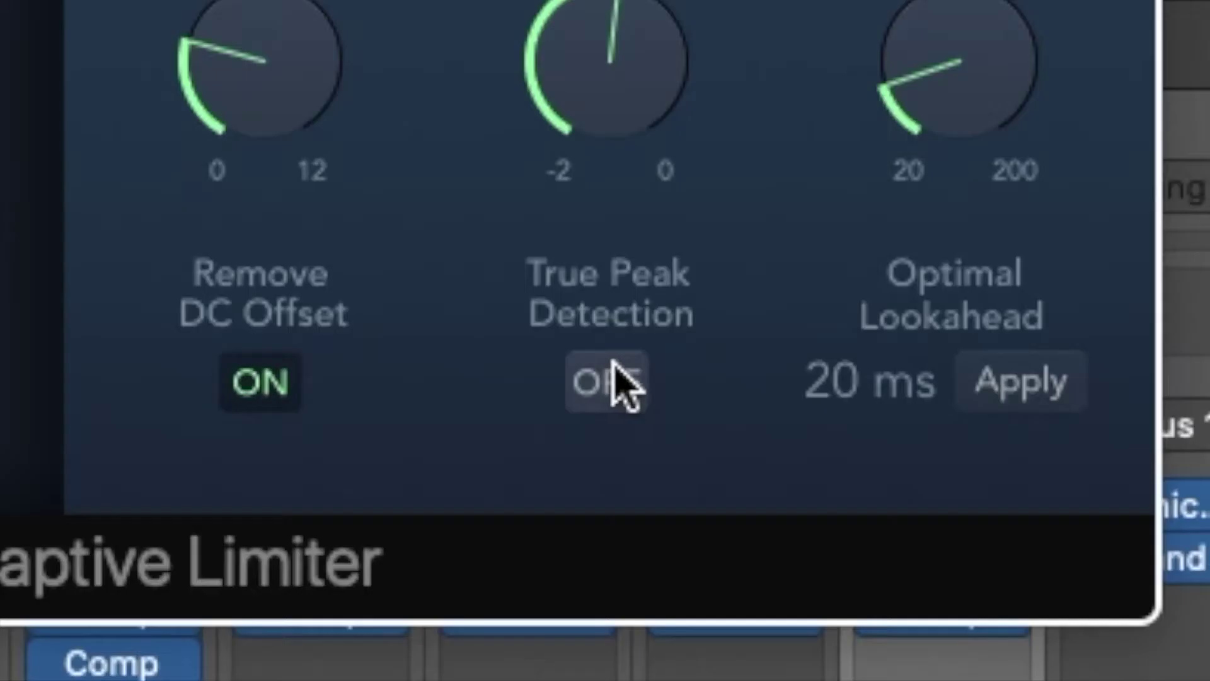
click(613, 372)
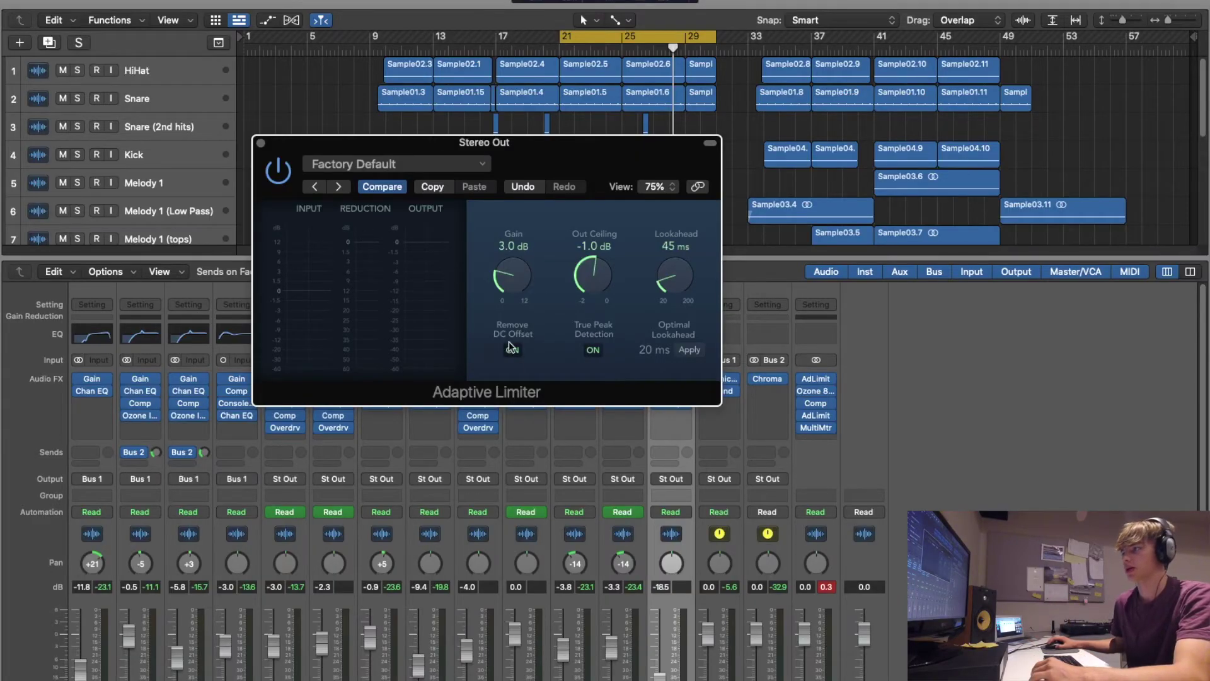
key(space)
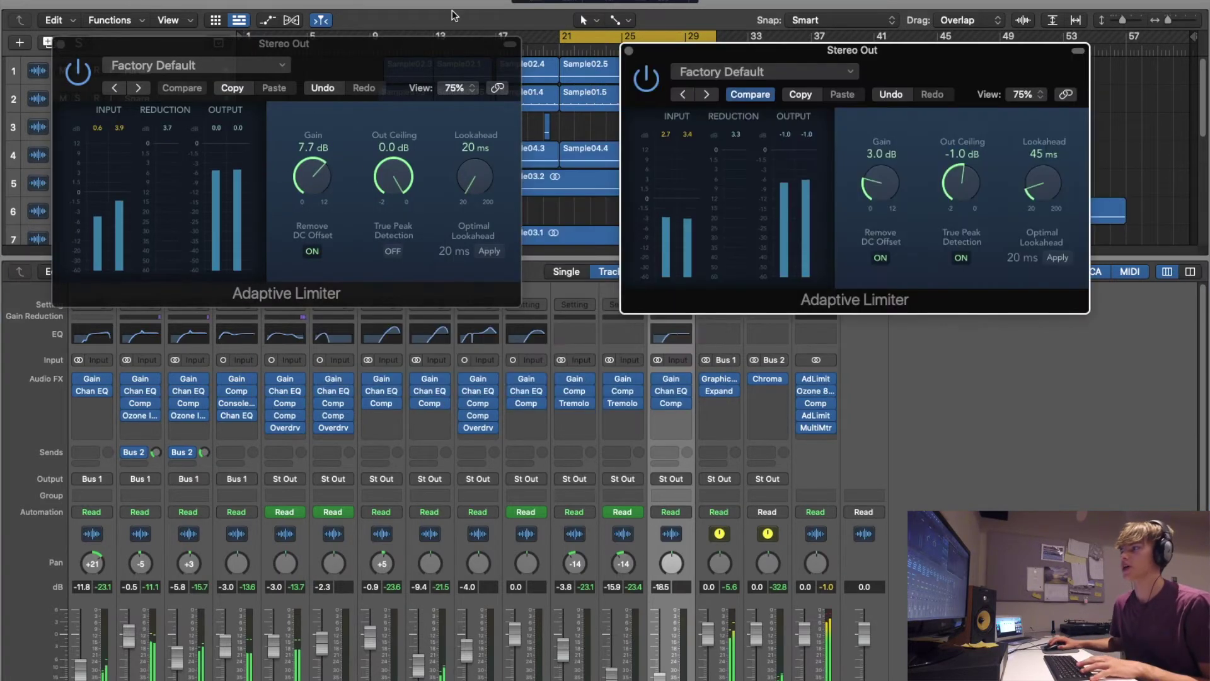
Arrange the two Adaptive Limiter windows side by side for comparison
drag(363, 57, 406, 60)
drag(930, 80, 911, 97)
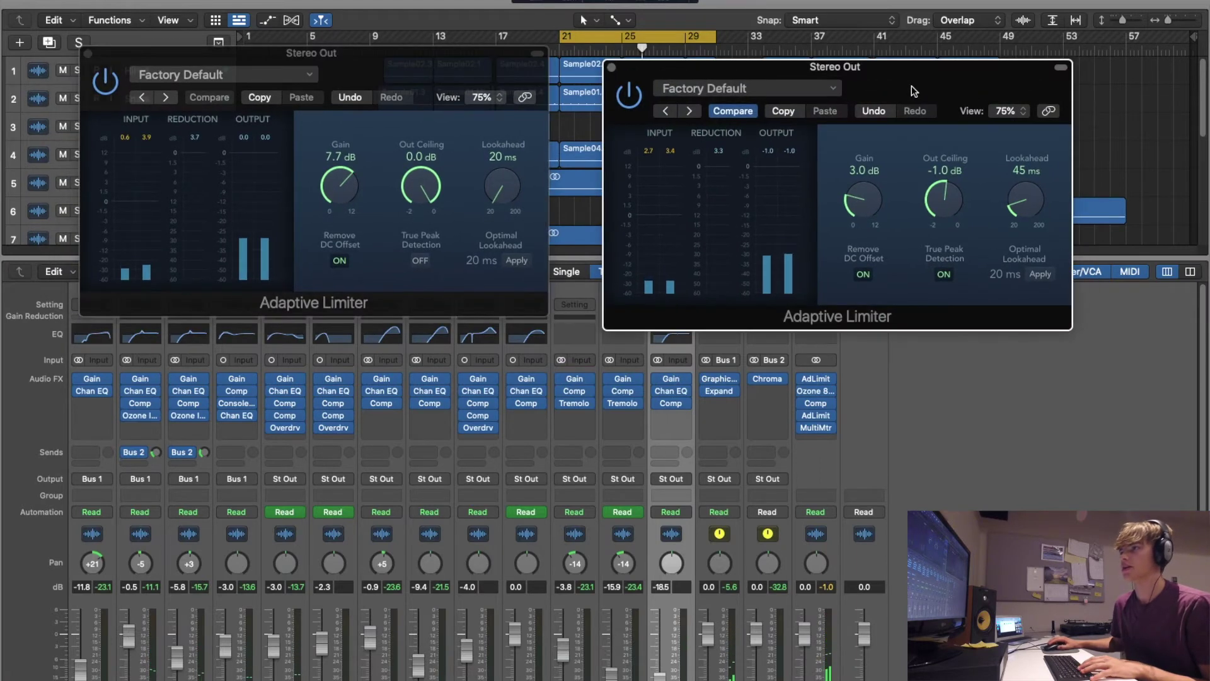
drag(377, 68, 374, 80)
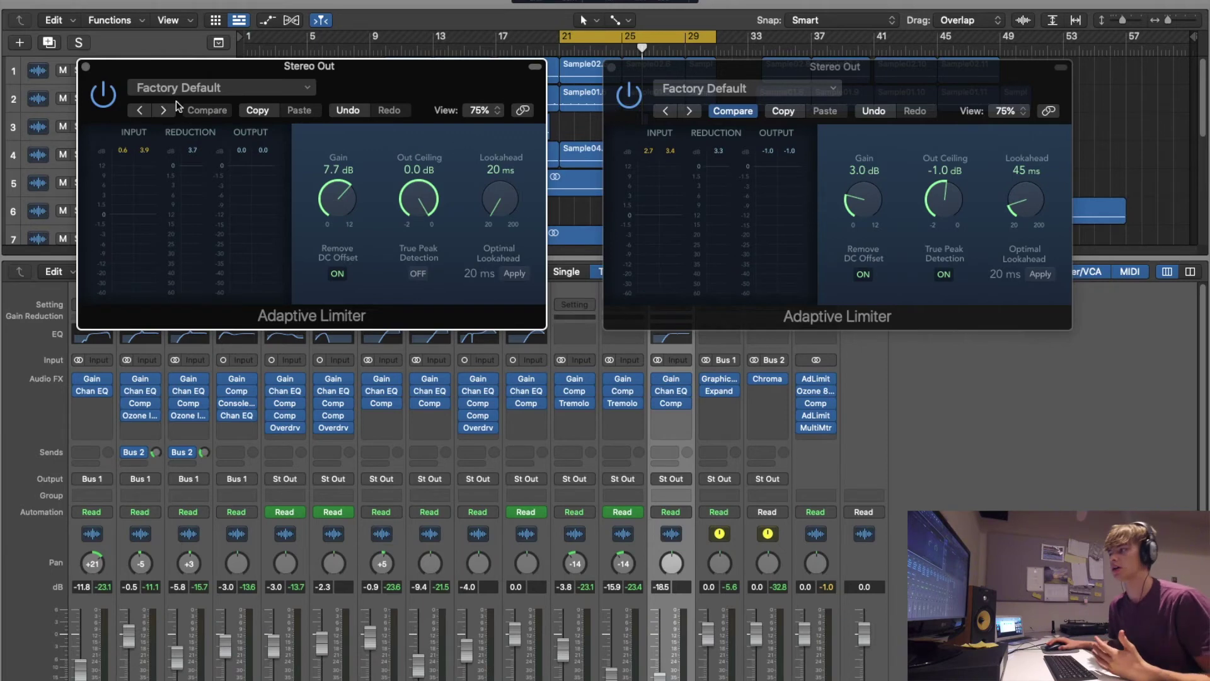
scroll(144, 99, down, 3)
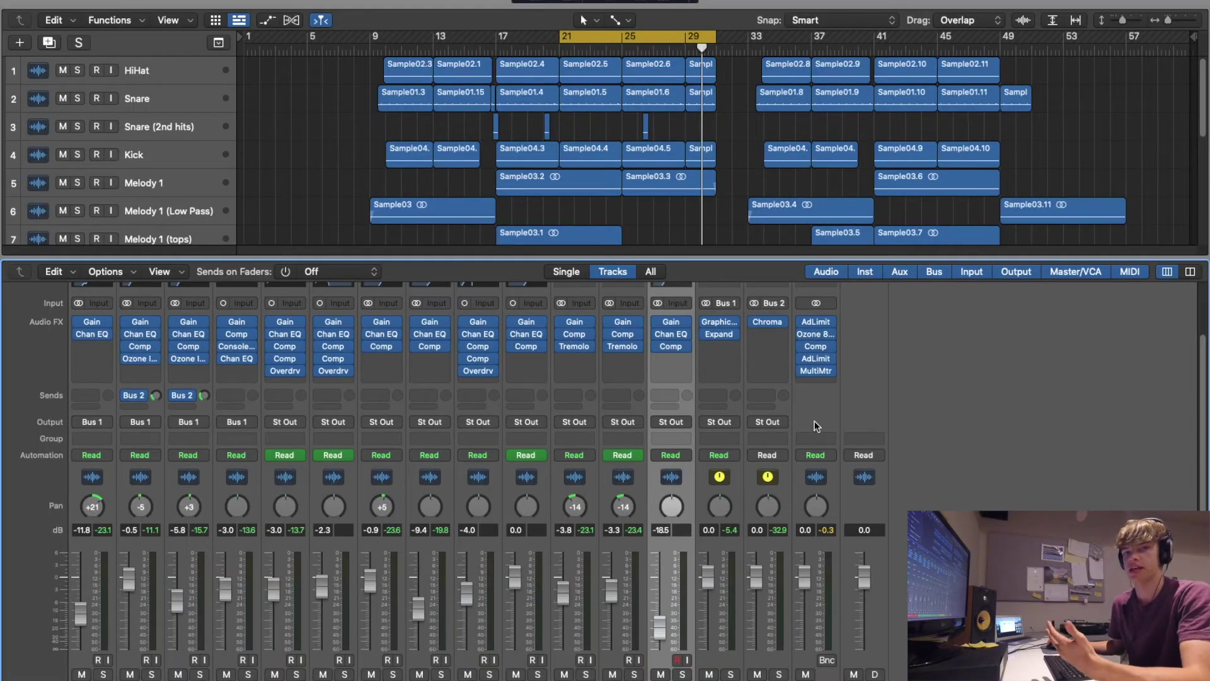
mouse_move(817, 338)
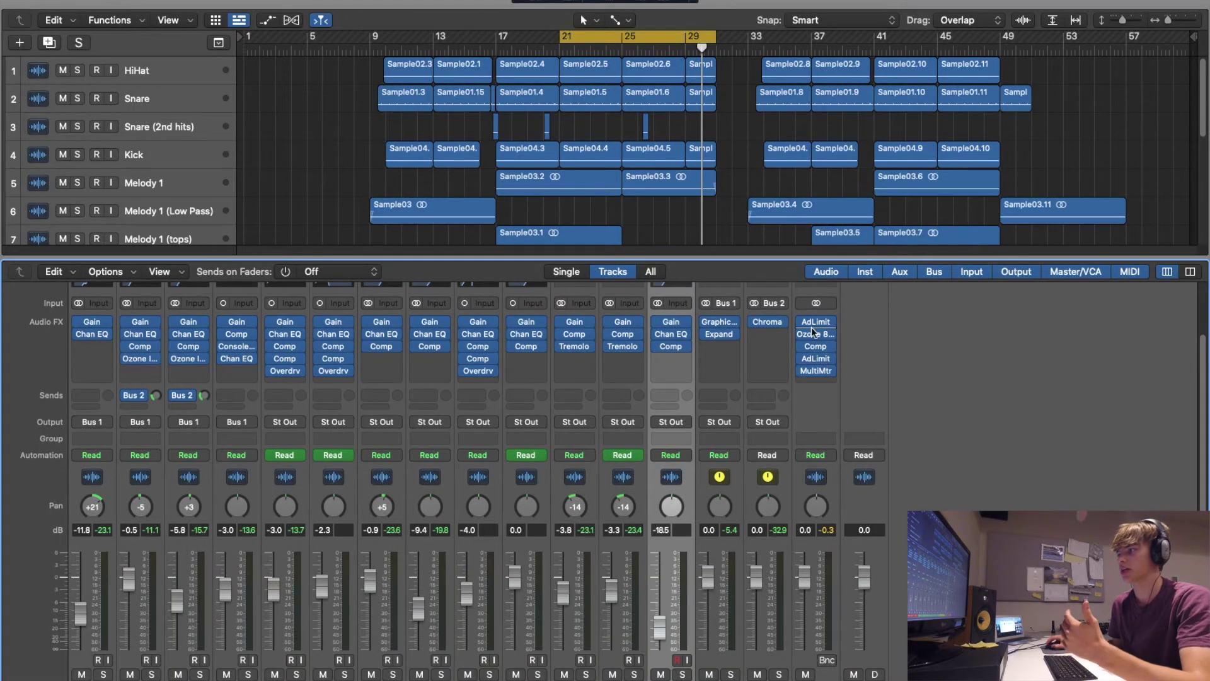